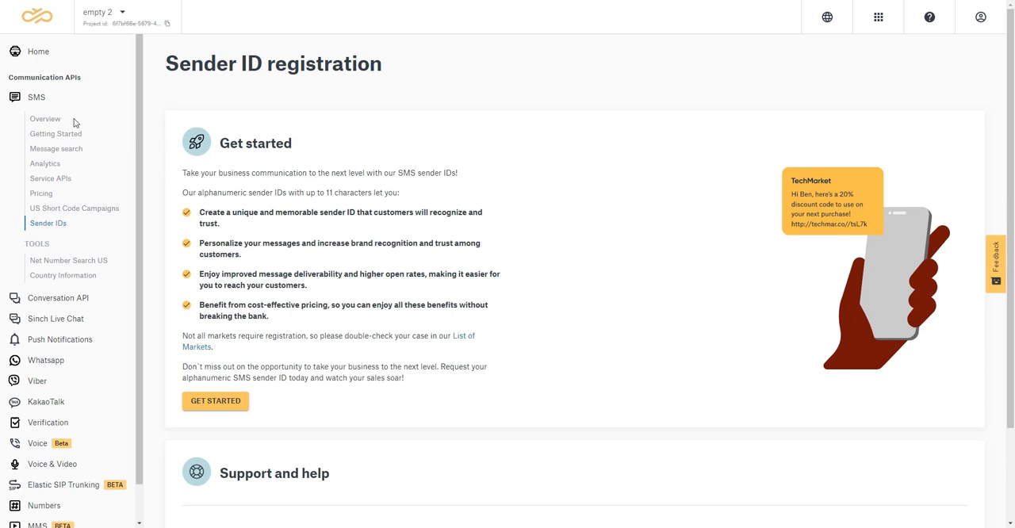
# Go to the SMS Sender IDs page and start a new alphanumeric sender ID request
pyautogui.click(38, 101)
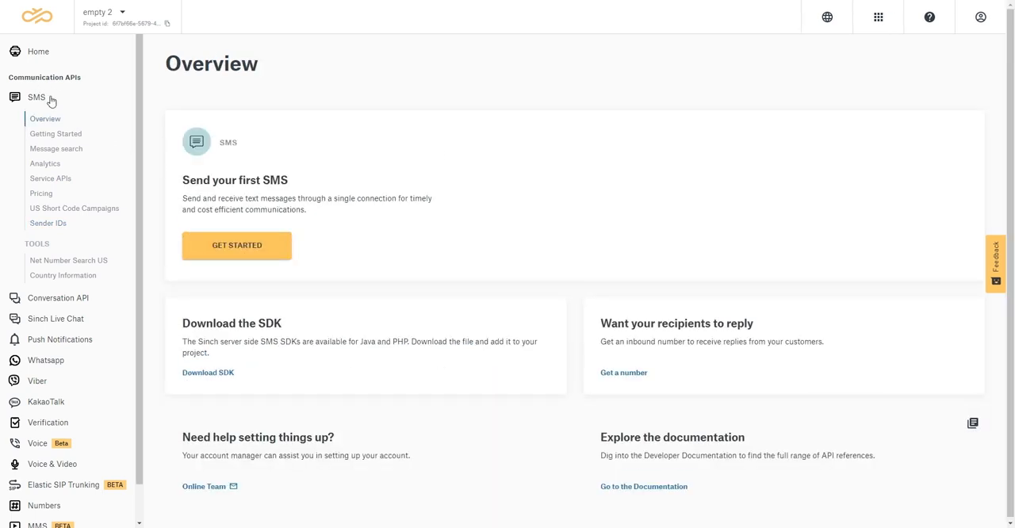
pyautogui.click(48, 226)
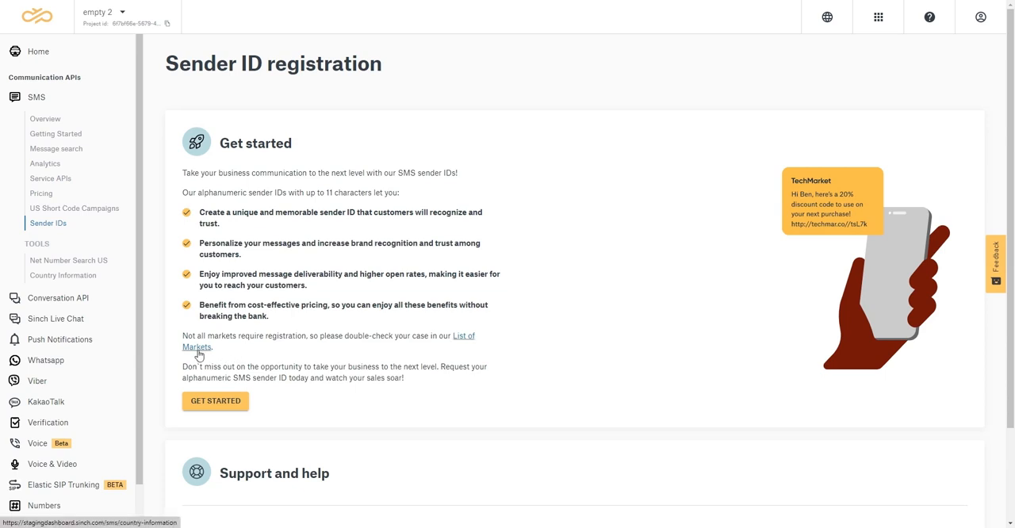
pyautogui.scroll(-2, 403, 355)
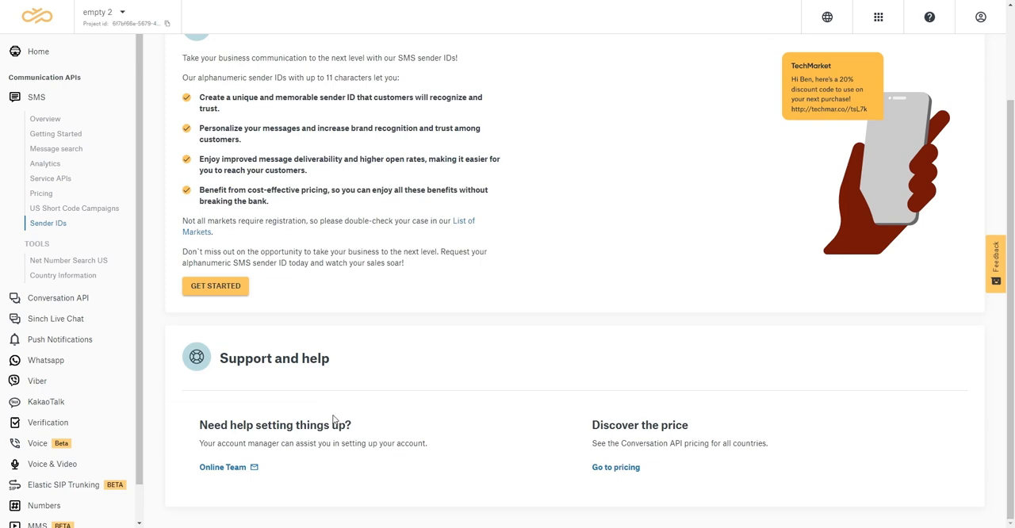
pyautogui.scroll(3, 344, 378)
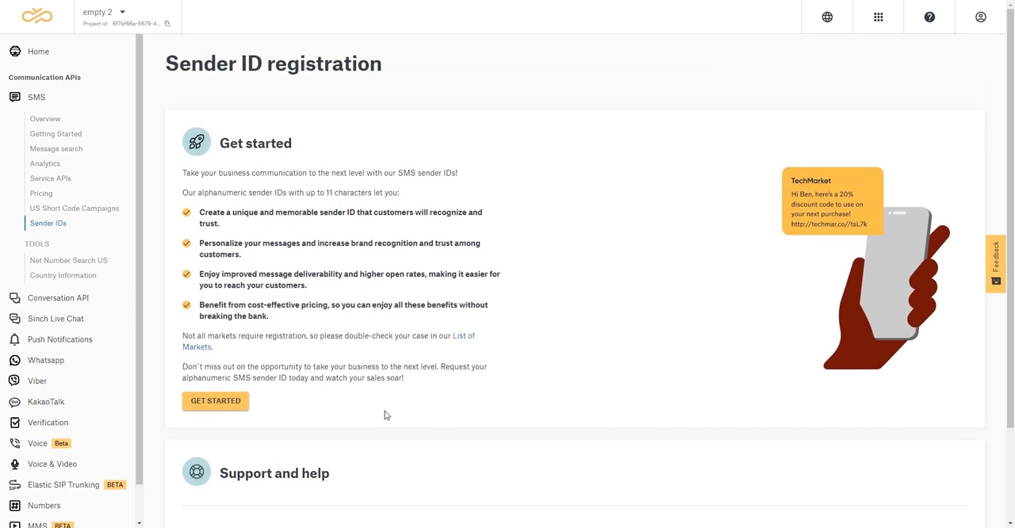
pyautogui.click(219, 408)
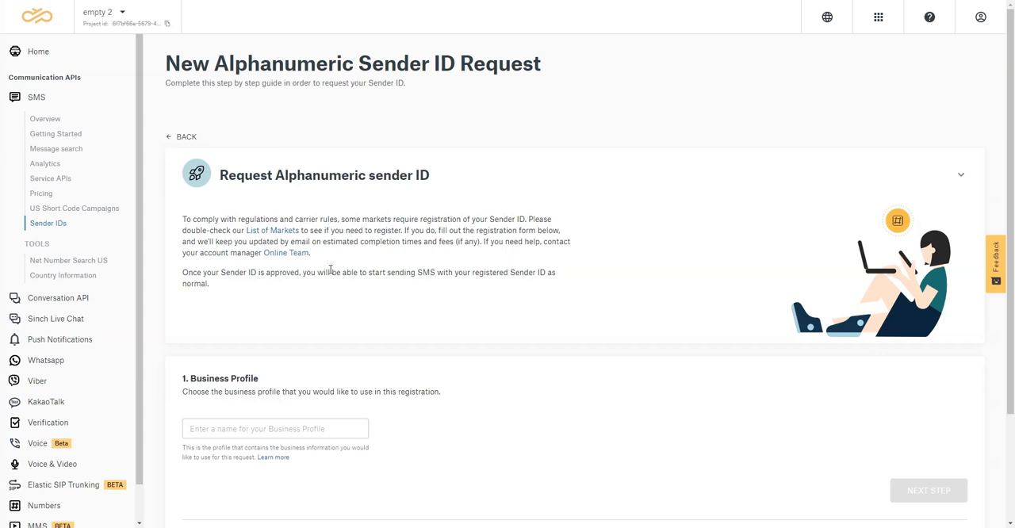
# Read the explanation of business profiles, then name the request's business profile Acme and continue to the destination market
pyautogui.scroll(-3, 356, 284)
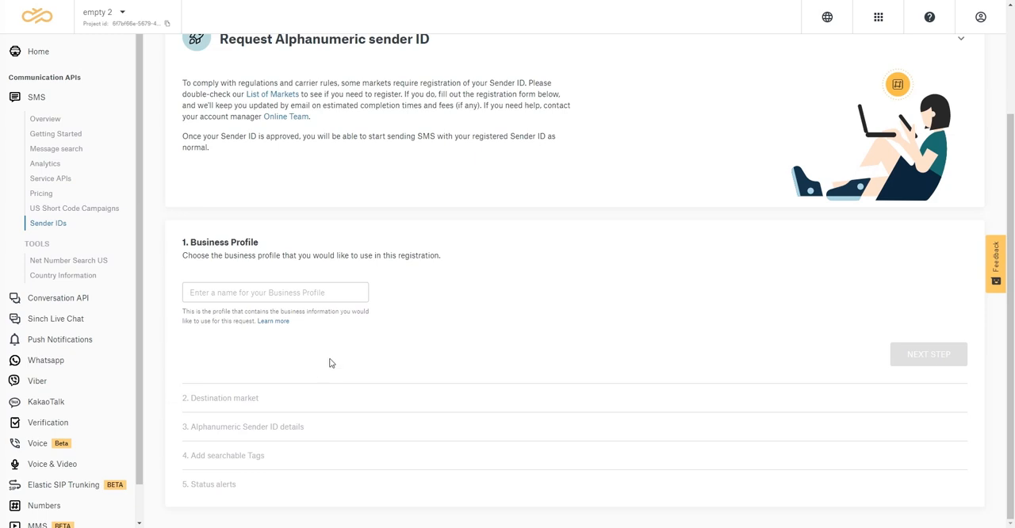
pyautogui.click(271, 320)
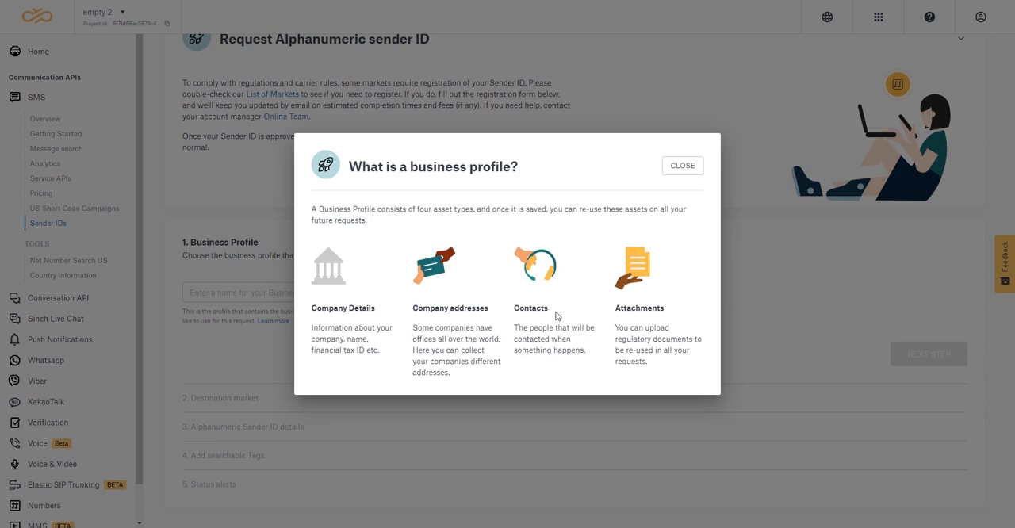
pyautogui.click(682, 166)
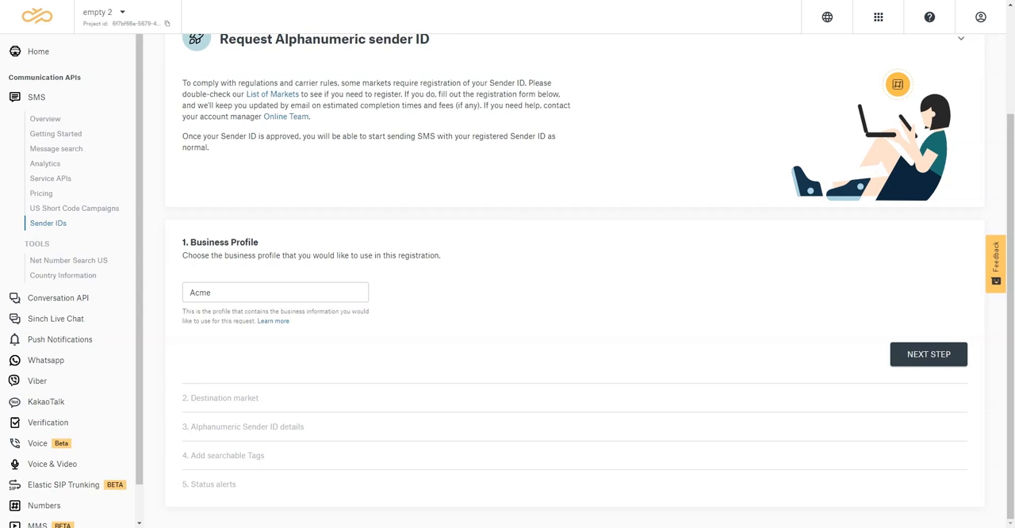
pyautogui.click(924, 360)
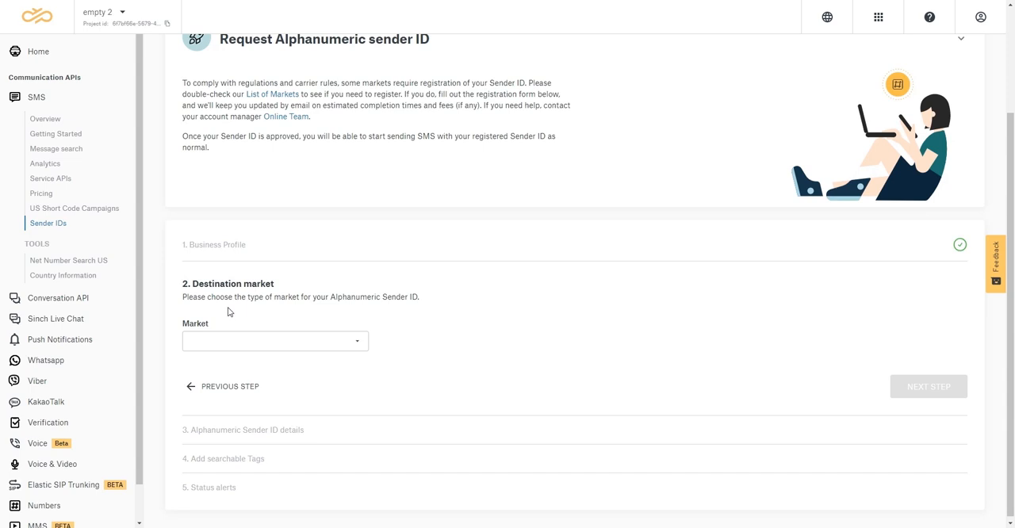
# Choose Indonesia as the destination market for the sender ID
pyautogui.click(322, 340)
pyautogui.scroll(-5, 311, 412)
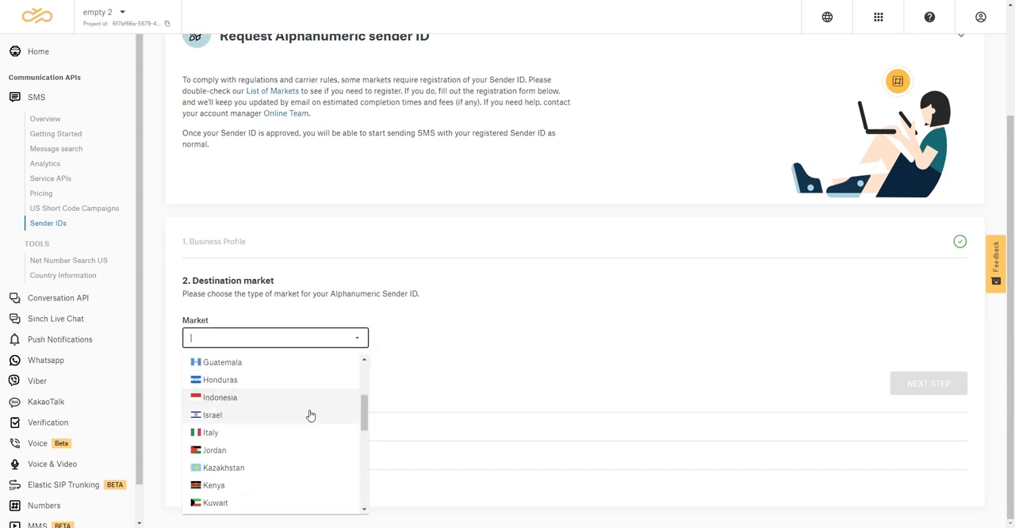
pyautogui.scroll(-4, 313, 420)
pyautogui.scroll(5, 301, 441)
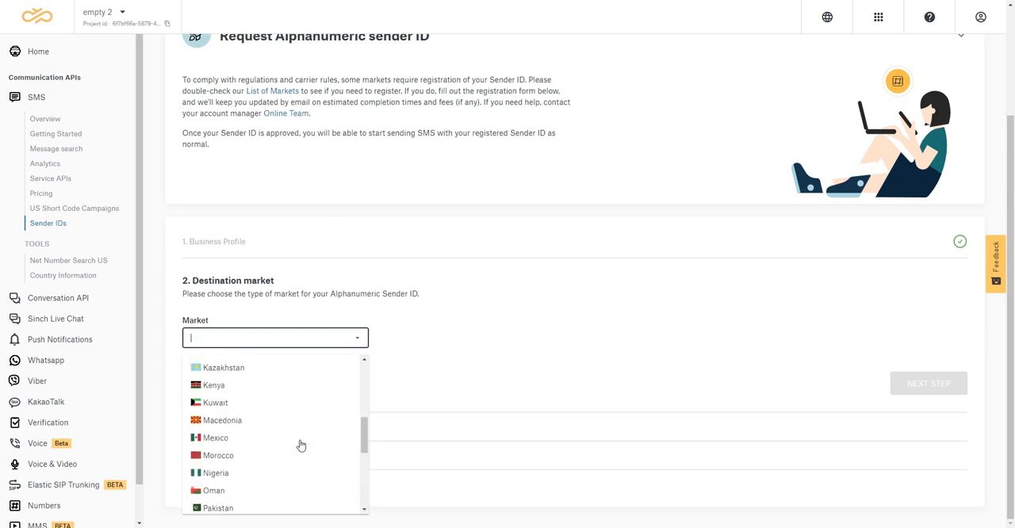
pyautogui.scroll(4, 303, 449)
pyautogui.scroll(-2, 306, 442)
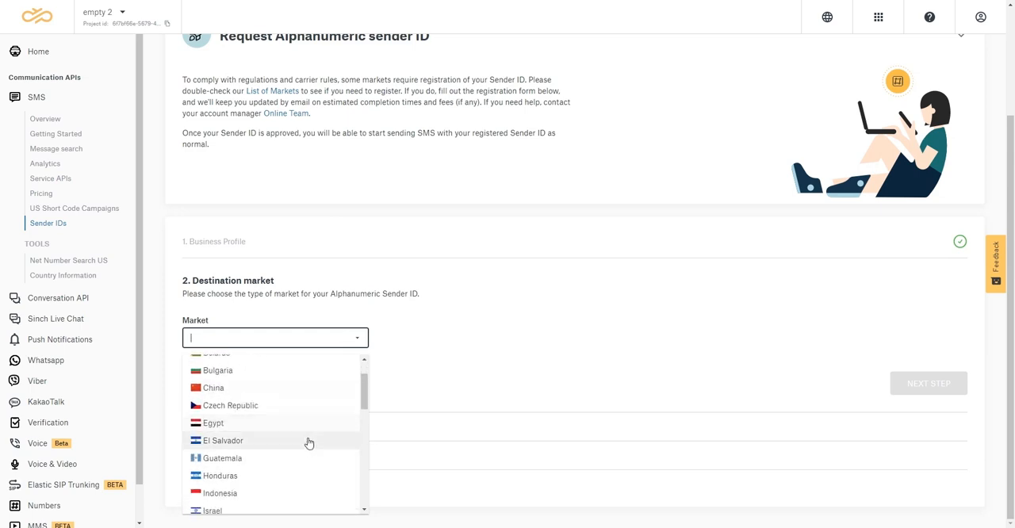
pyautogui.click(262, 472)
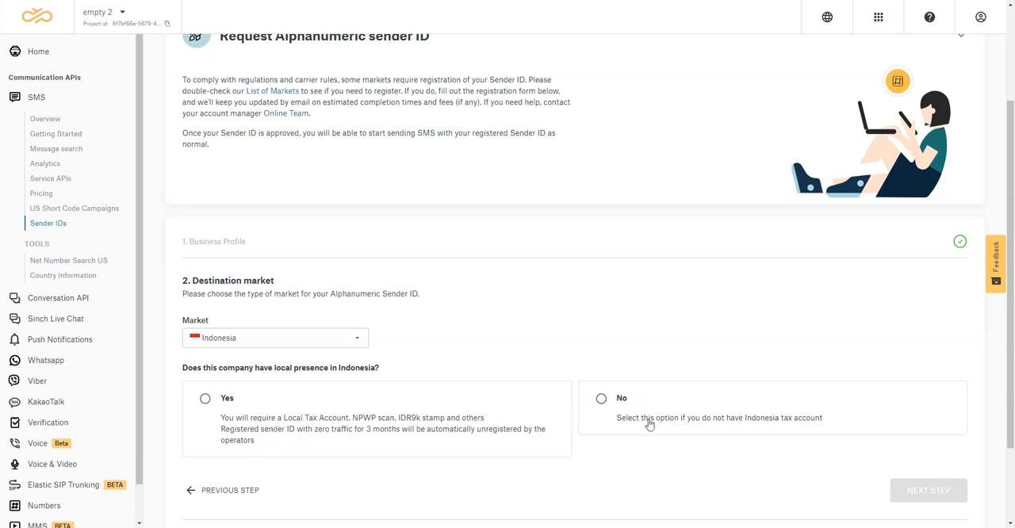
# Check the requirements for local presence in Indonesia, then answer No and continue to the sender ID details
pyautogui.click(219, 402)
pyautogui.scroll(-1, 476, 411)
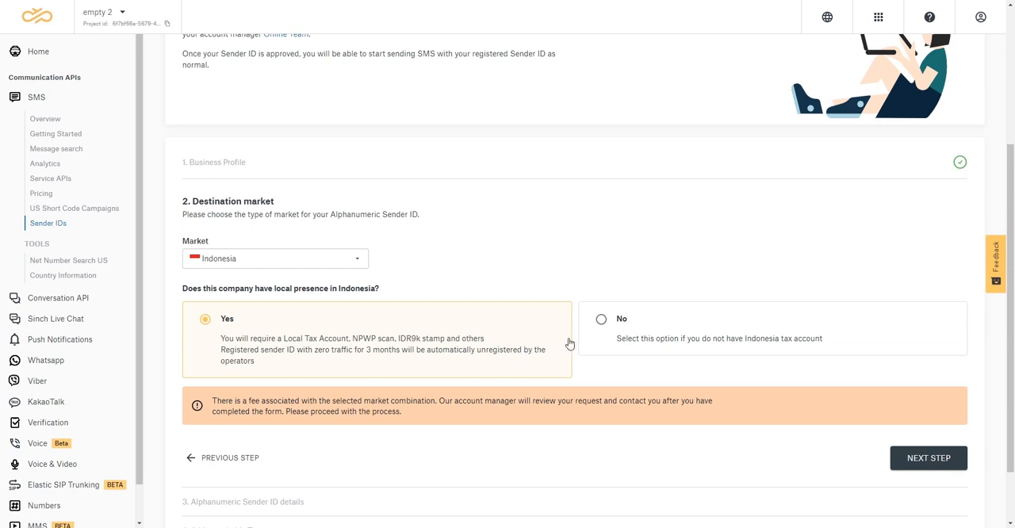
pyautogui.click(624, 324)
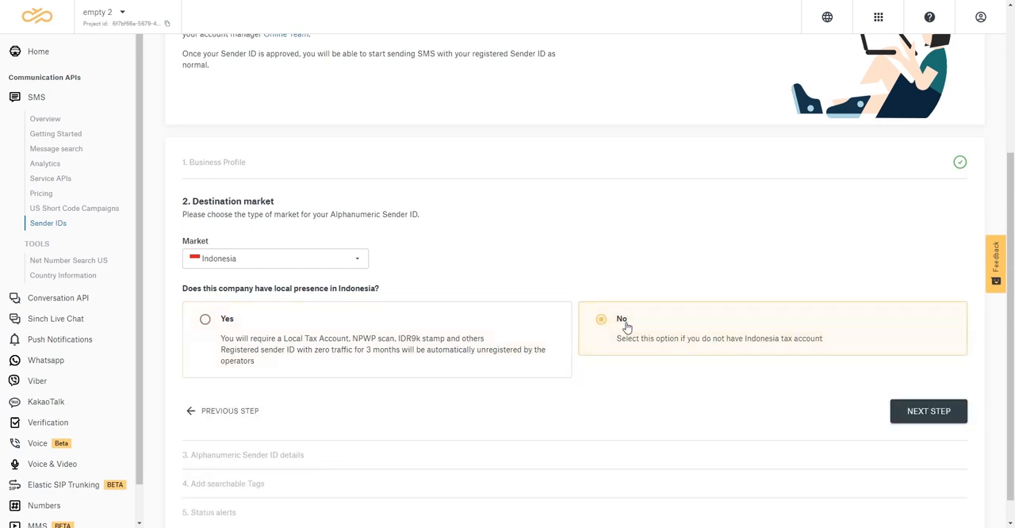
pyautogui.click(926, 411)
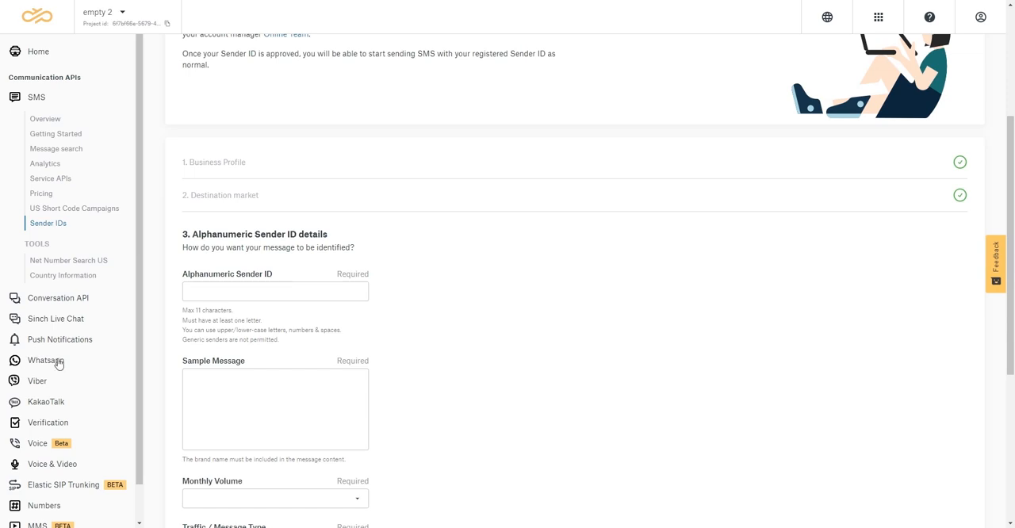
# Complete the details with sender ID Acme, message "You have a 20% discount this week.", volume < 1000, type Marketing and description "ocasional marketing campaings"
pyautogui.moveTo(183, 309); pyautogui.dragTo(476, 331)
pyautogui.scroll(-2, 476, 331)
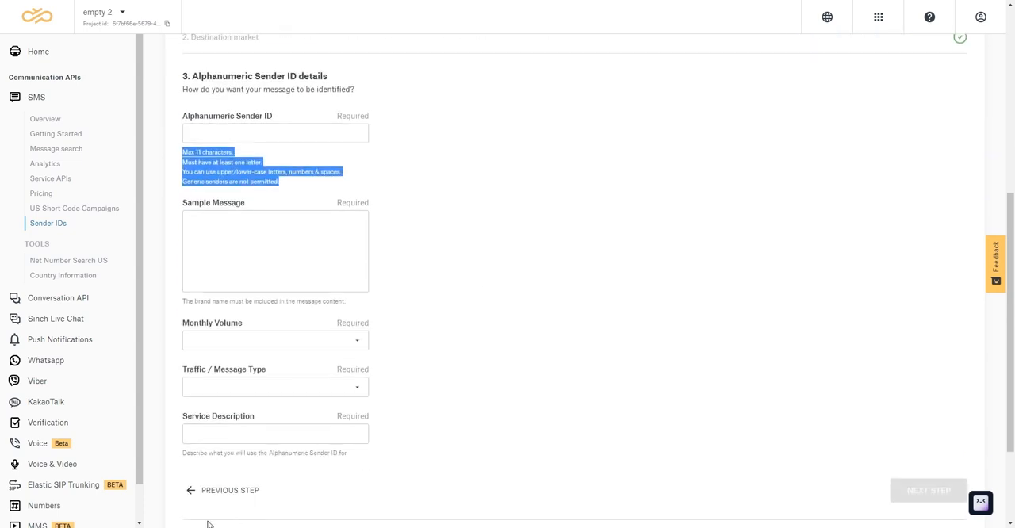
pyautogui.click(601, 226)
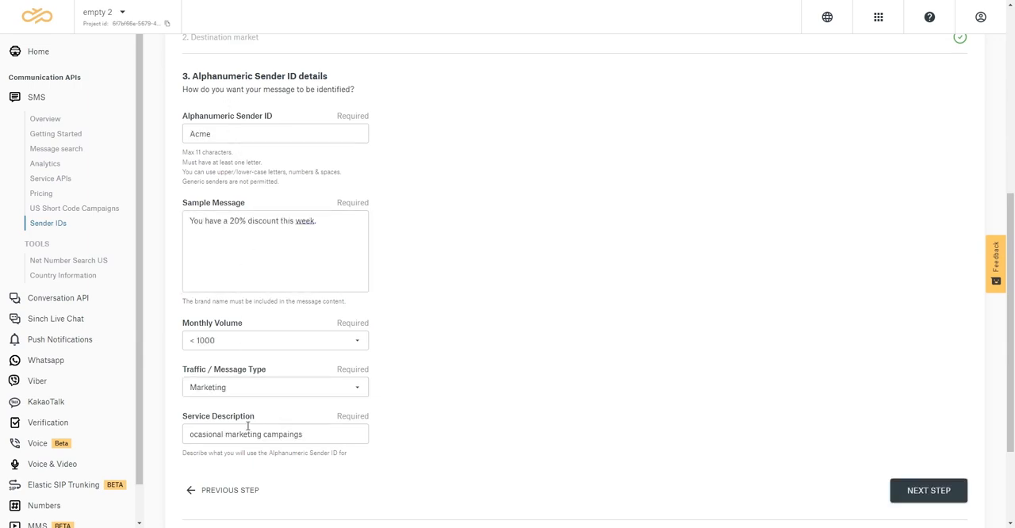
pyautogui.click(938, 496)
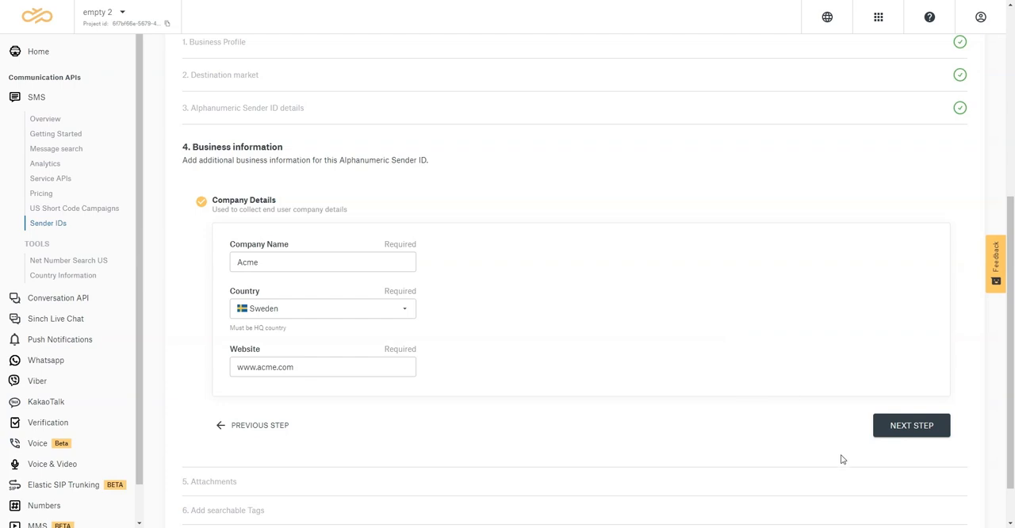
pyautogui.click(907, 431)
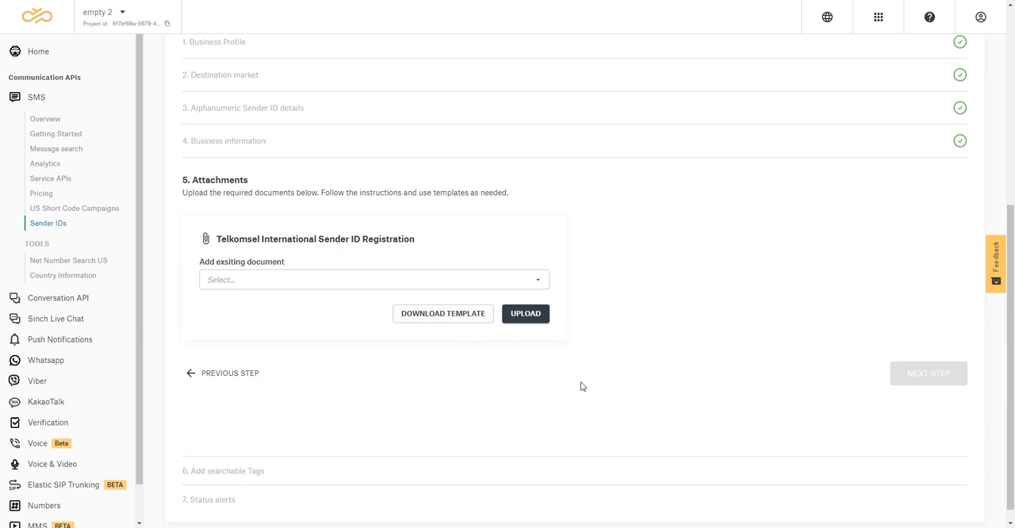
pyautogui.click(531, 280)
pyautogui.click(531, 282)
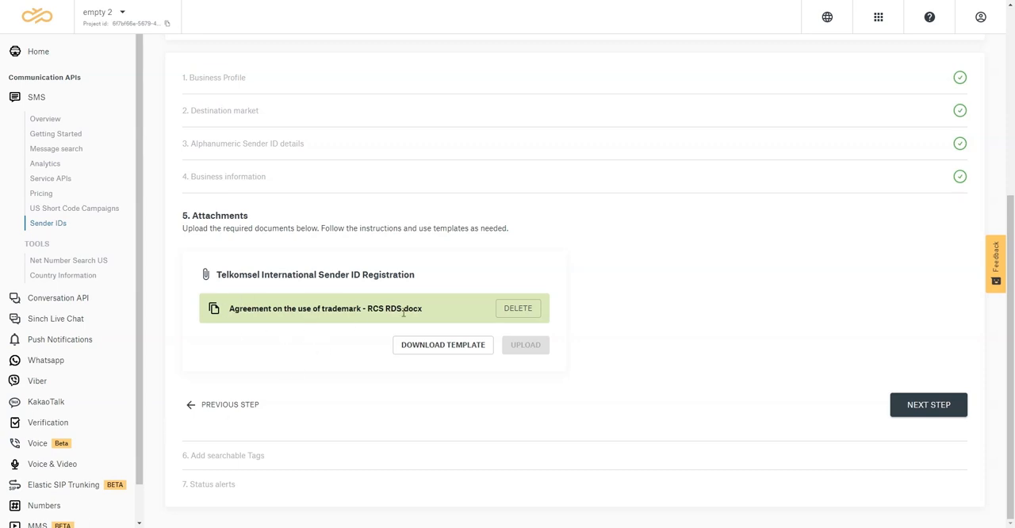
pyautogui.click(924, 406)
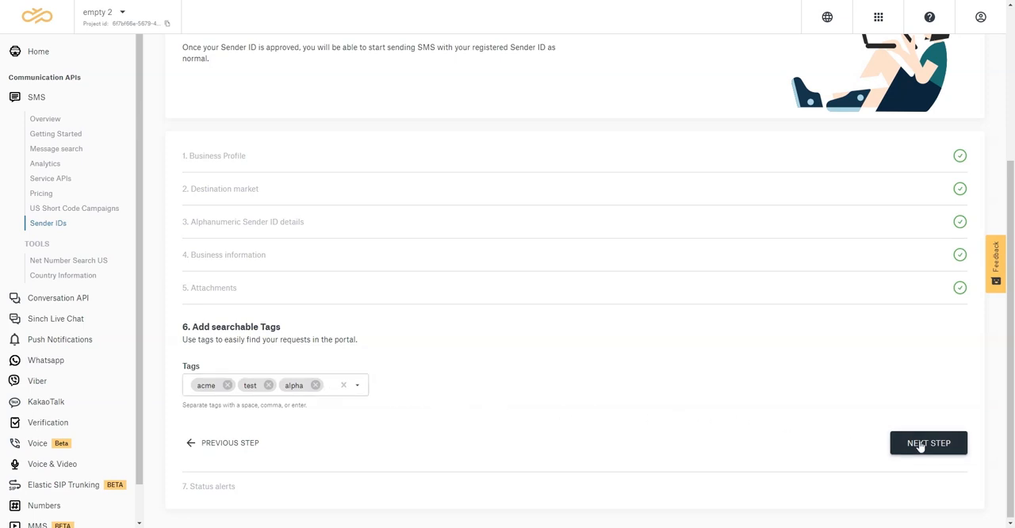
# Add the tags acme, test and alpha, then submit the sender ID request without additional alert email addresses and dismiss the confirmation
pyautogui.click(920, 446)
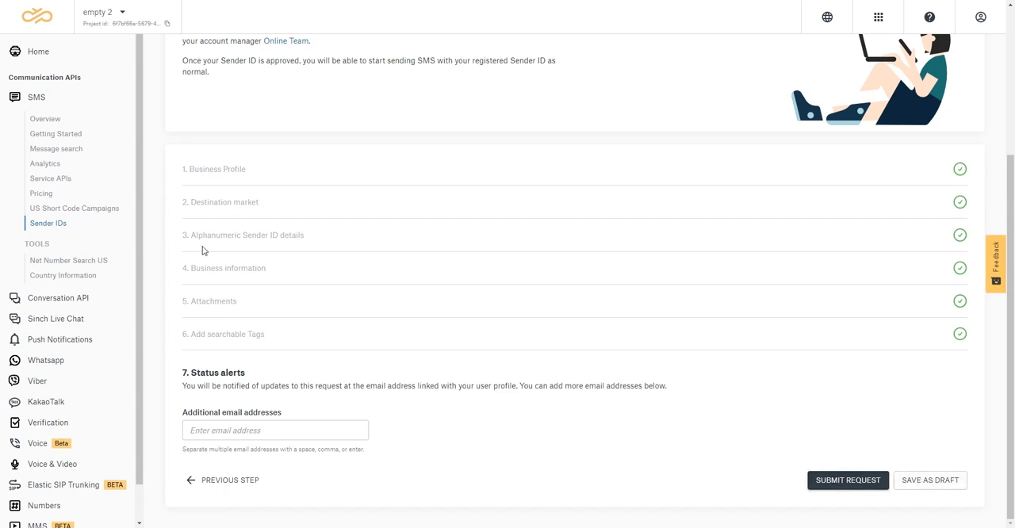
pyautogui.moveTo(182, 235); pyautogui.dragTo(343, 243)
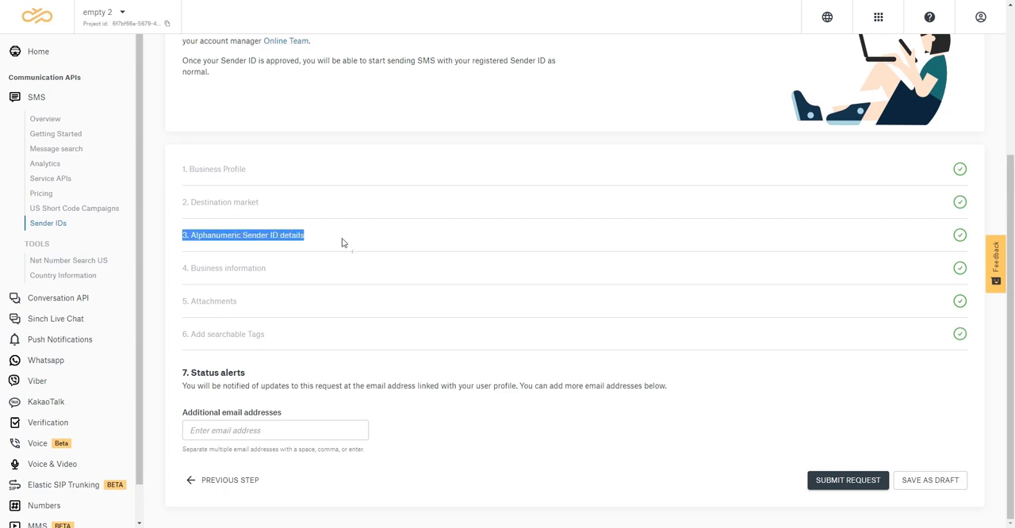
pyautogui.click(628, 465)
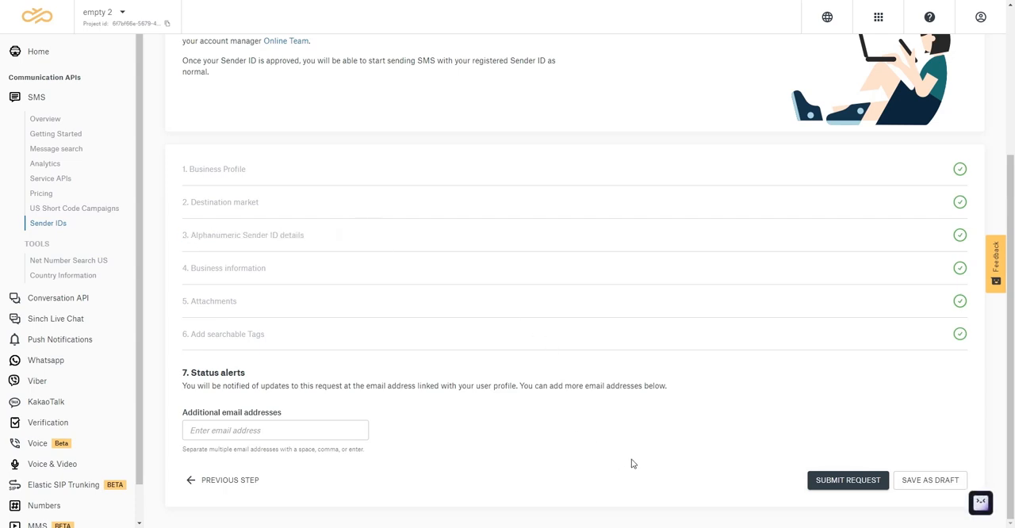
pyautogui.click(843, 486)
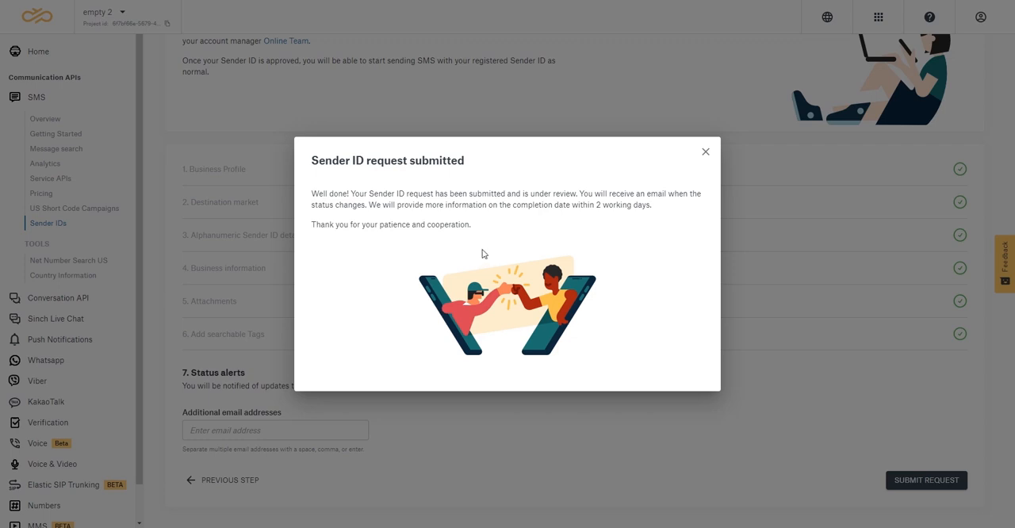
pyautogui.moveTo(569, 205); pyautogui.dragTo(657, 206)
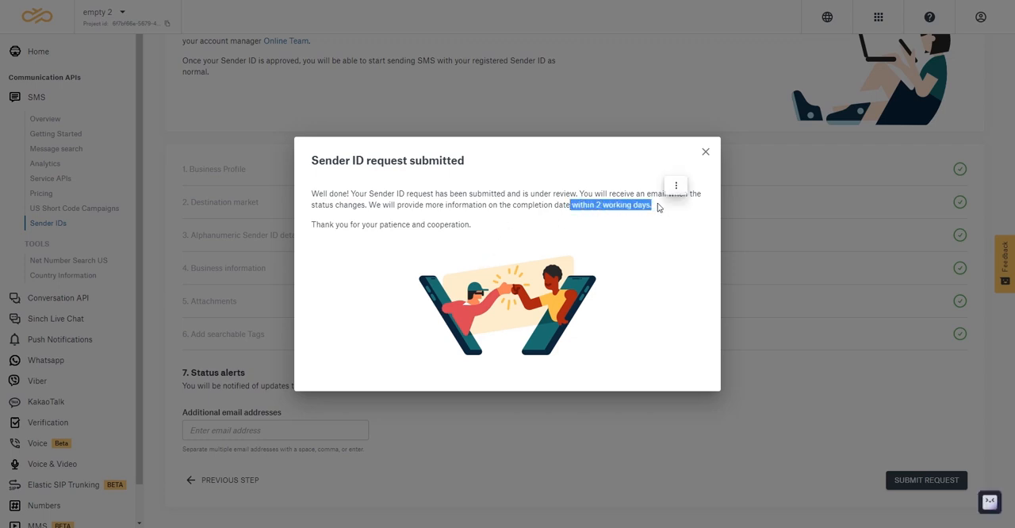
pyautogui.click(636, 318)
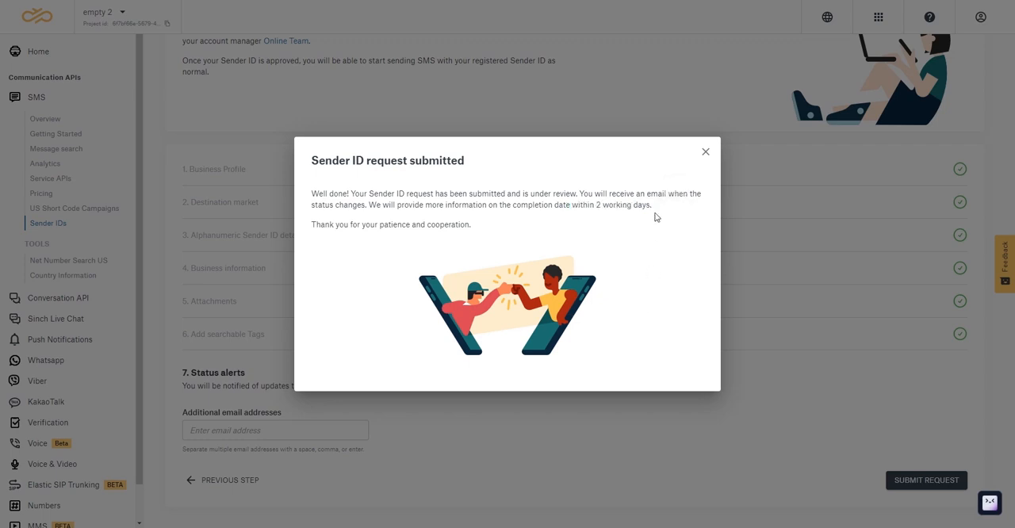
pyautogui.click(705, 152)
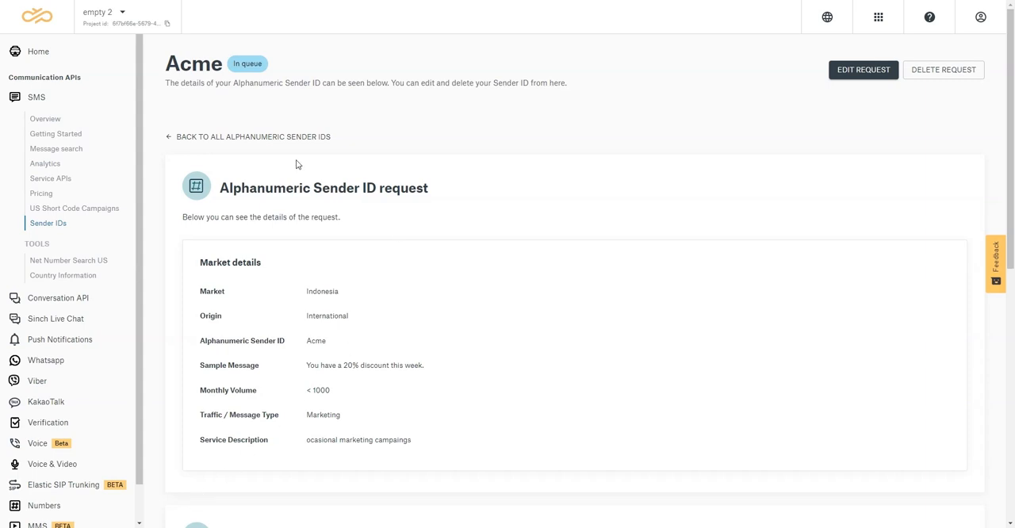
# Review the submitted Acme request's status, company details, attached documents and event log
pyautogui.tripleClick(249, 64)
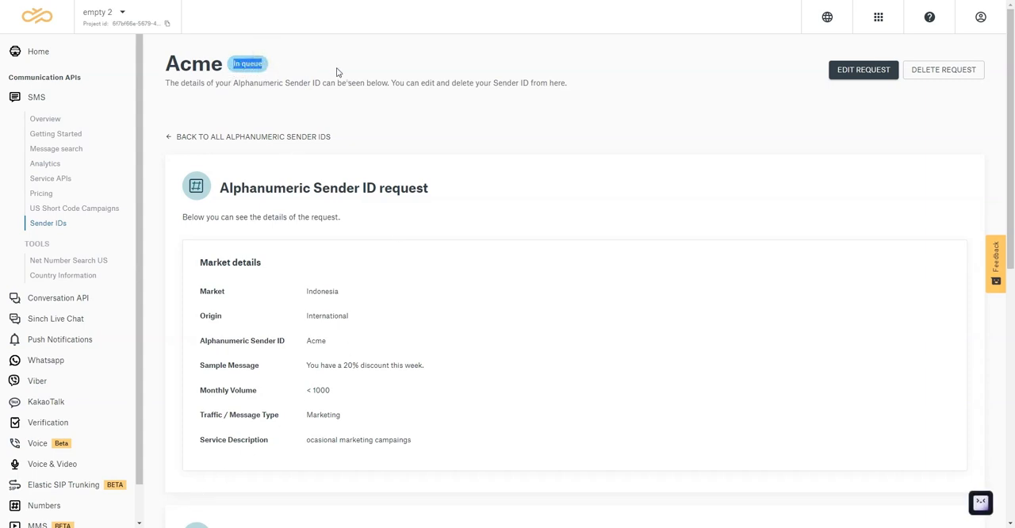
pyautogui.click(479, 84)
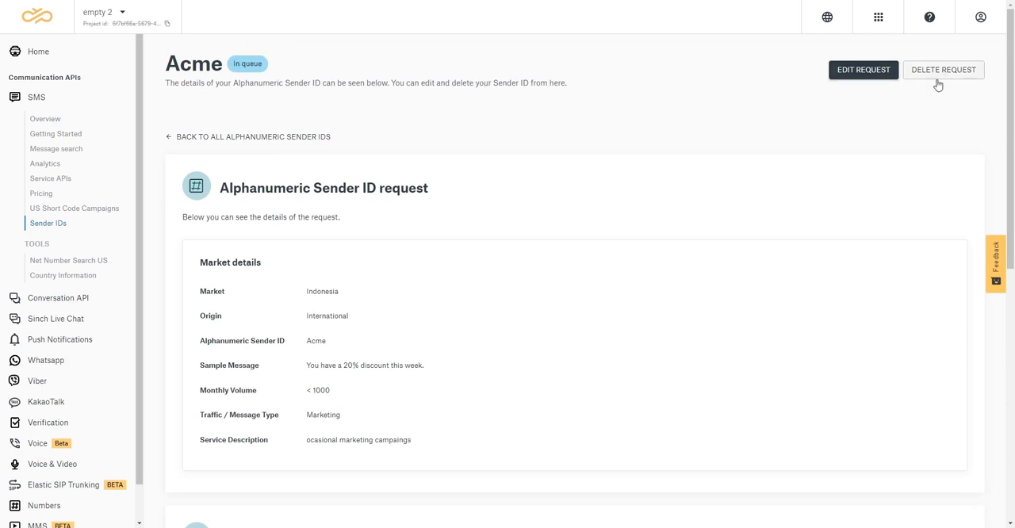
pyautogui.scroll(-2, 523, 256)
pyautogui.scroll(-1, 521, 264)
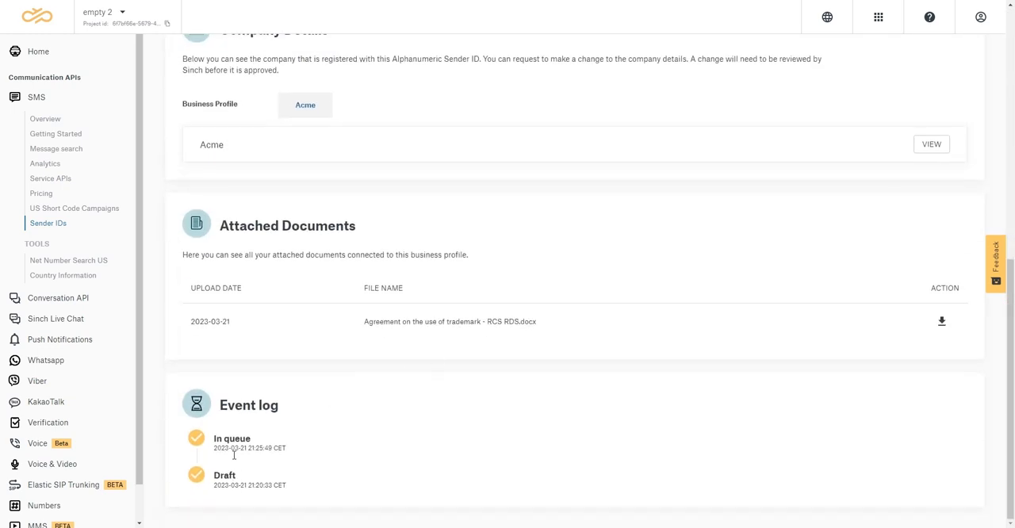
pyautogui.scroll(8, 344, 359)
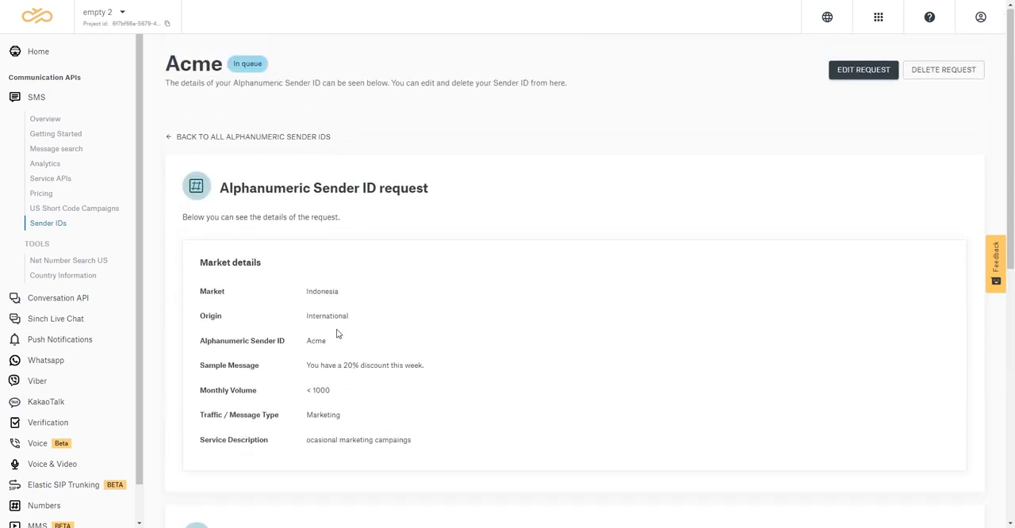
# Return to all alphanumeric sender IDs and look over the requests and business profiles listed there
pyautogui.click(242, 138)
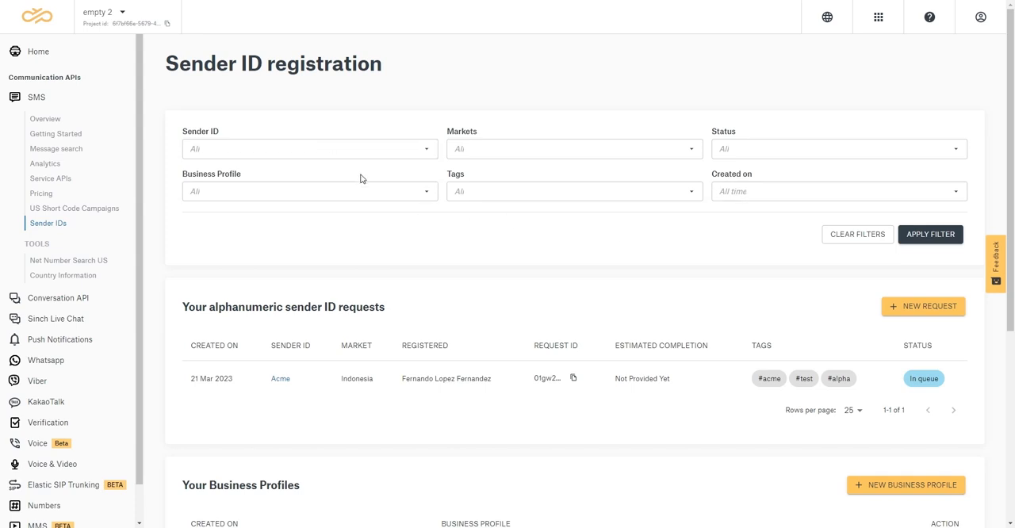
pyautogui.scroll(-3, 568, 254)
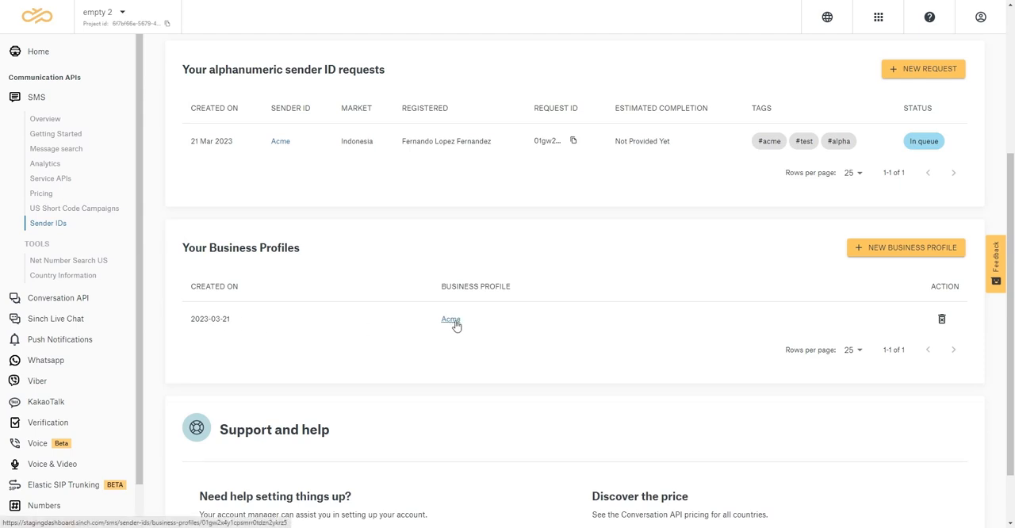
pyautogui.scroll(-1, 611, 339)
pyautogui.scroll(4, 605, 341)
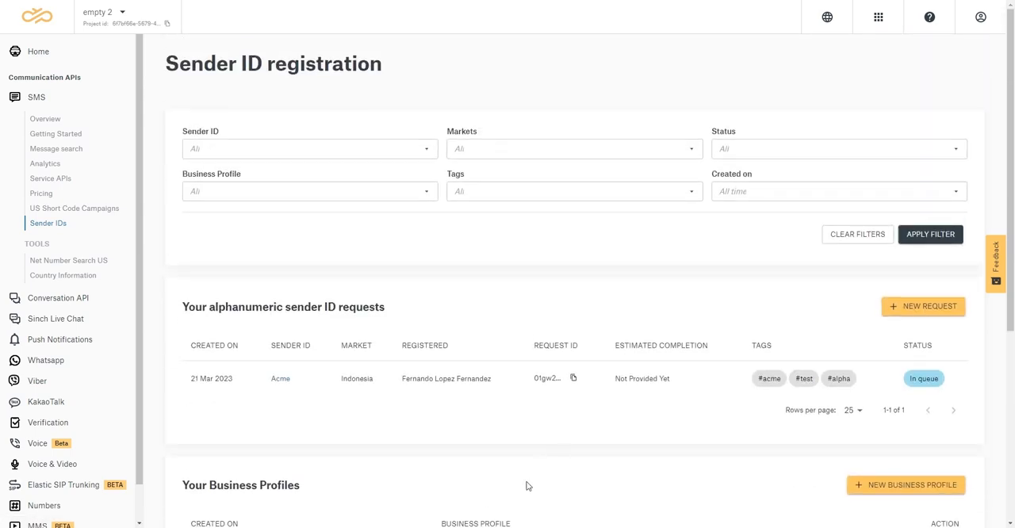